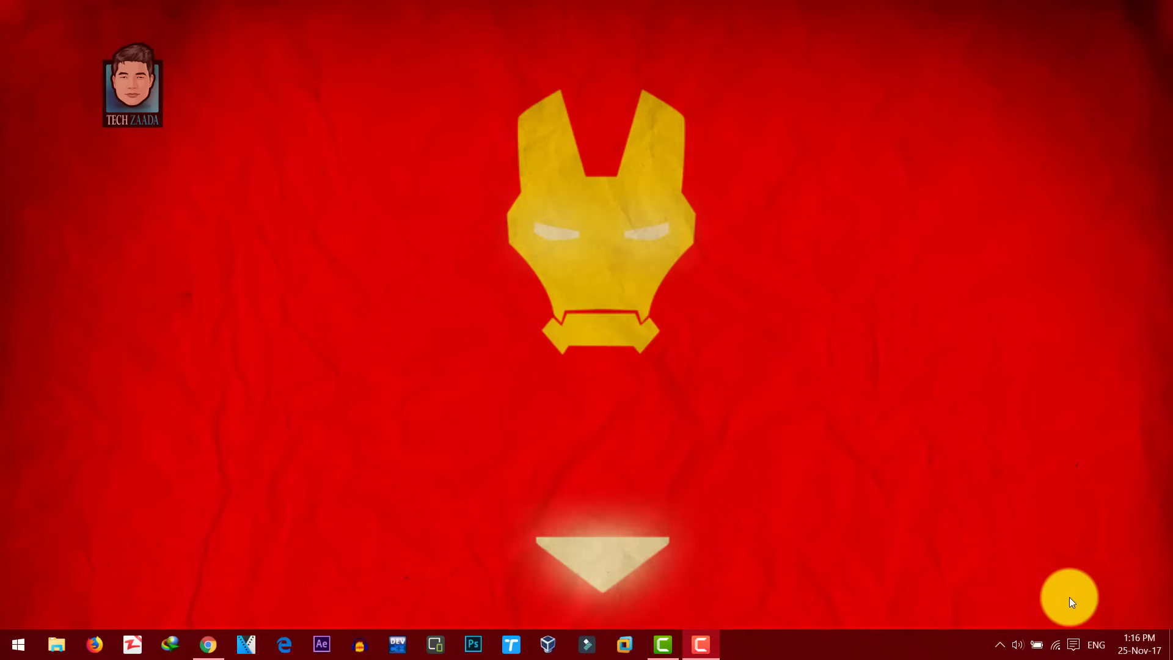
Step: Check which wireless network is connected (YouTube) in the Windows network list
left_click(1057, 646)
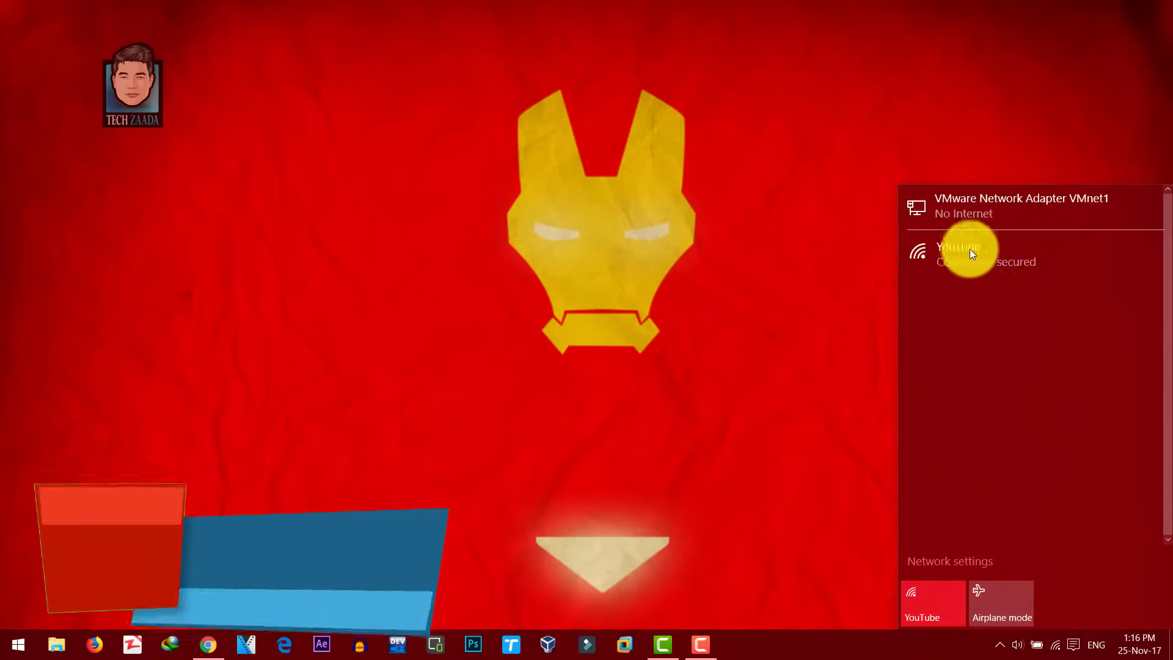
left_click(962, 249)
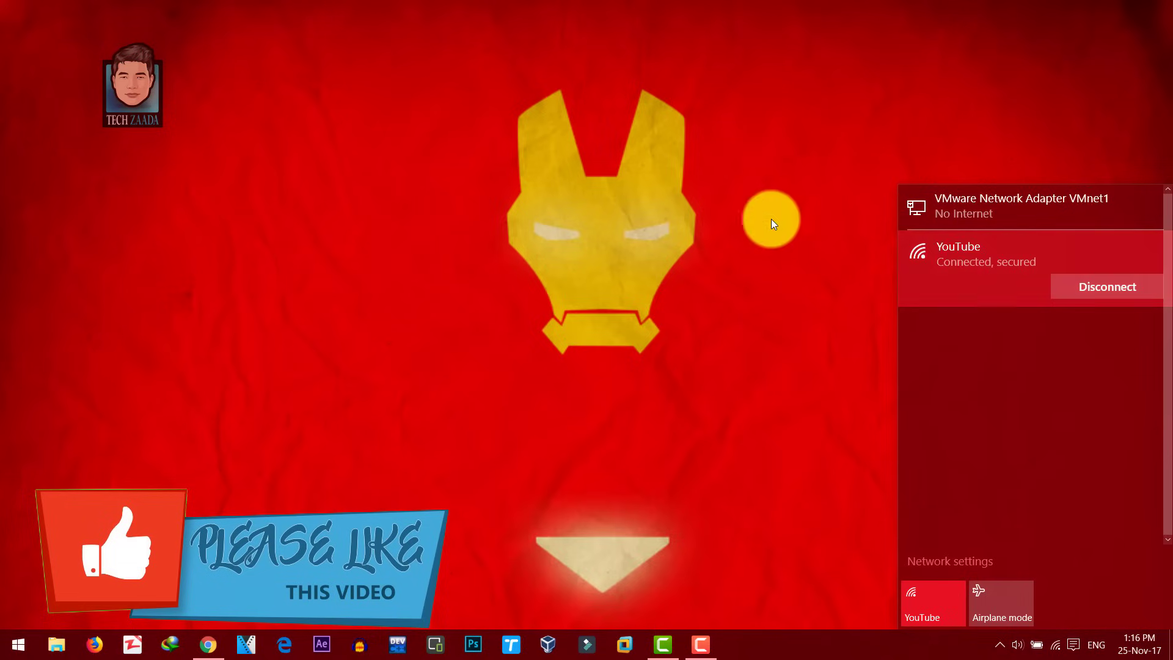
right_click(741, 213)
left_click(376, 378)
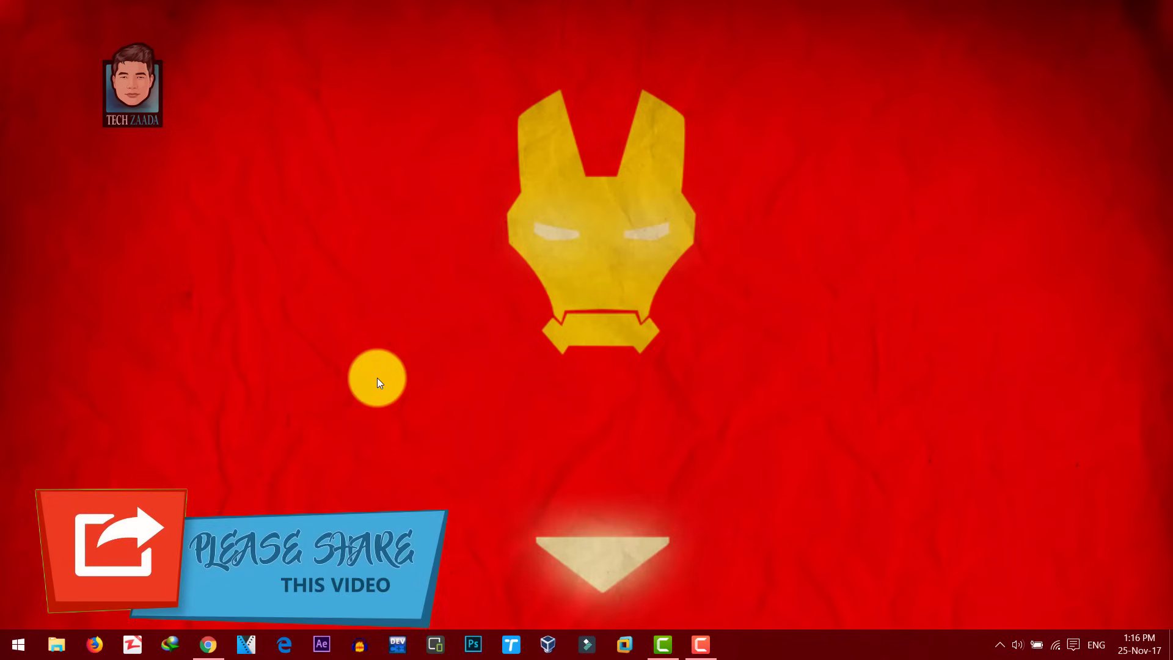
Step: Load the router login page at 192.168.1.1 in Chrome
left_click(208, 644)
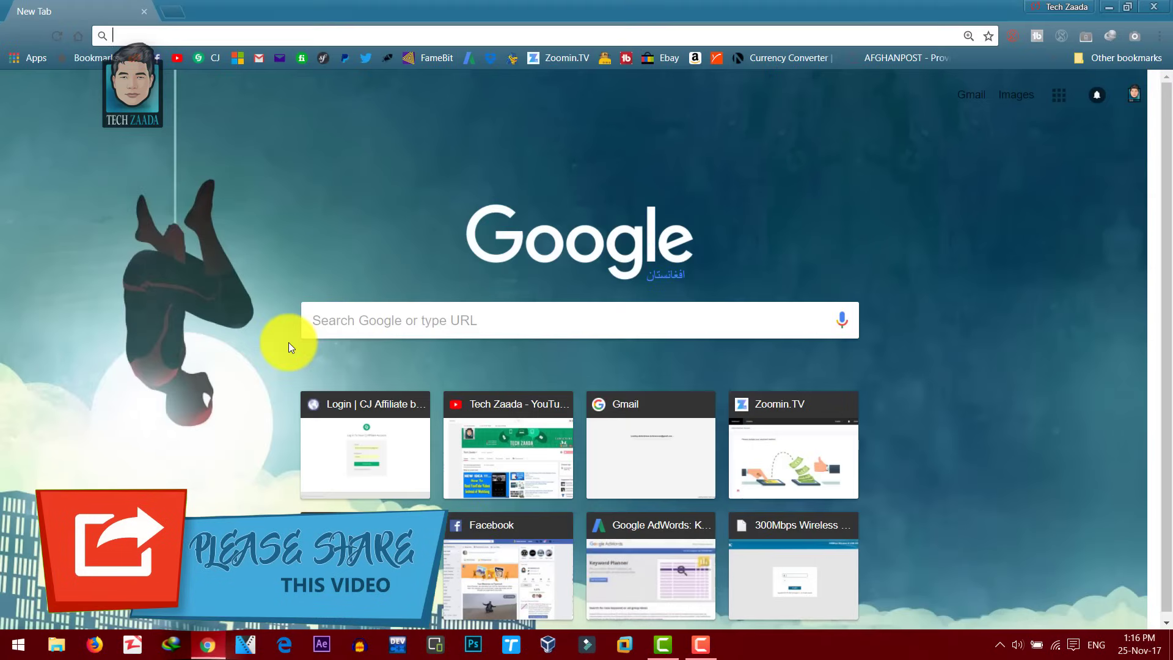
left_click(133, 38)
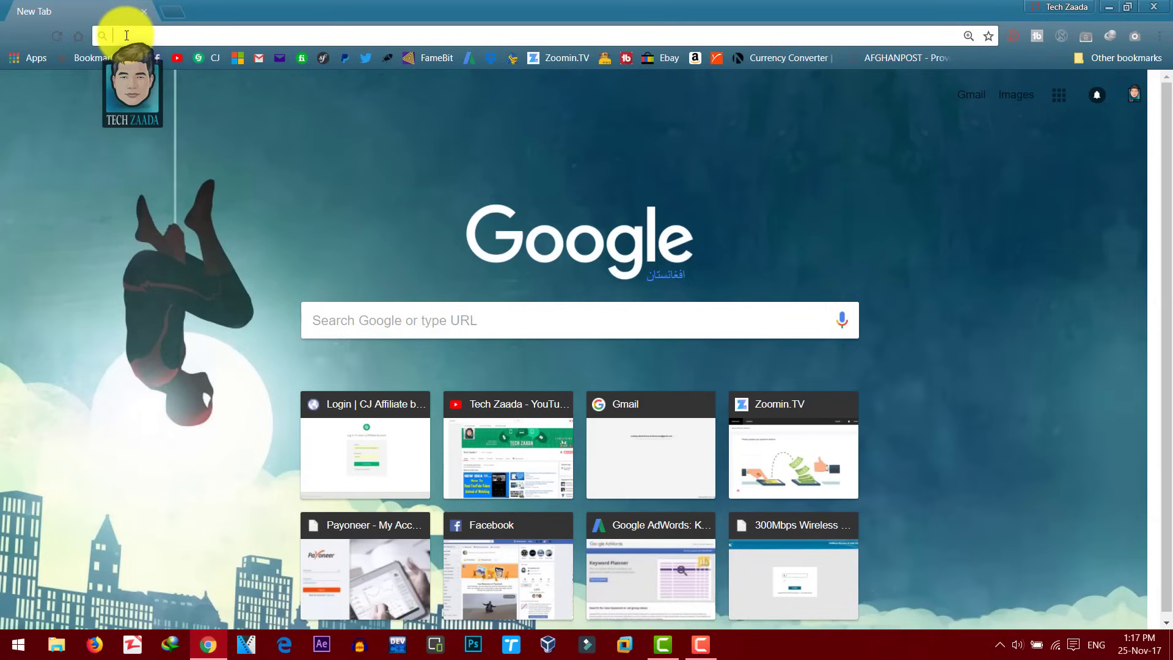
type("1")
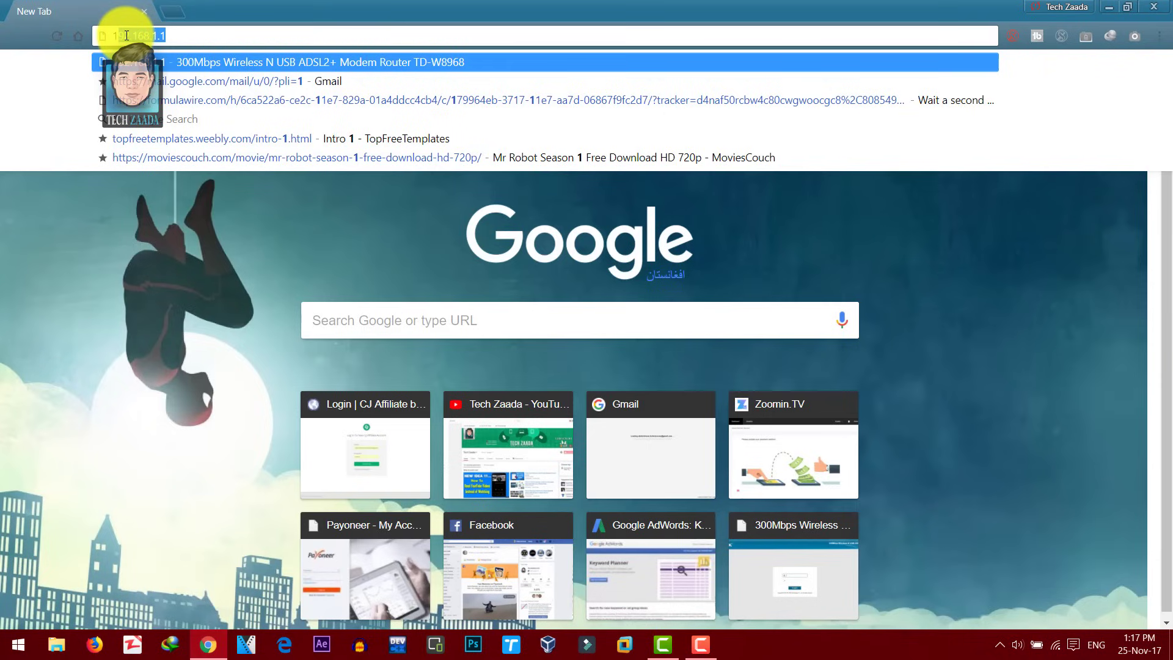
type("92.168.1.")
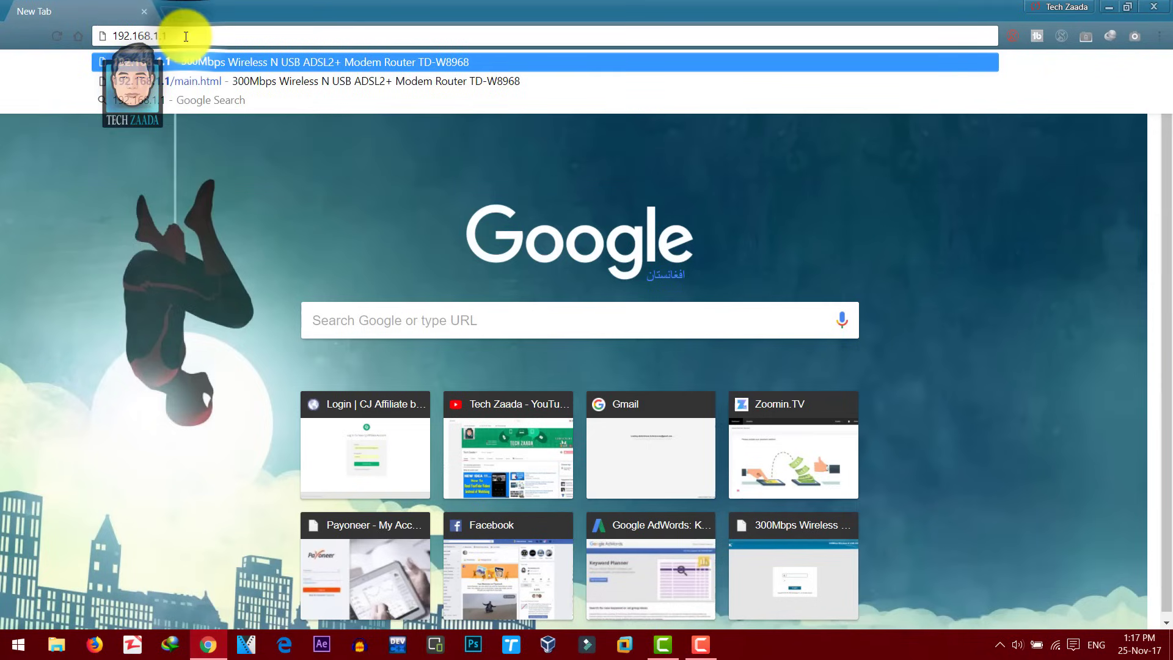
left_click_drag(186, 36, 116, 32)
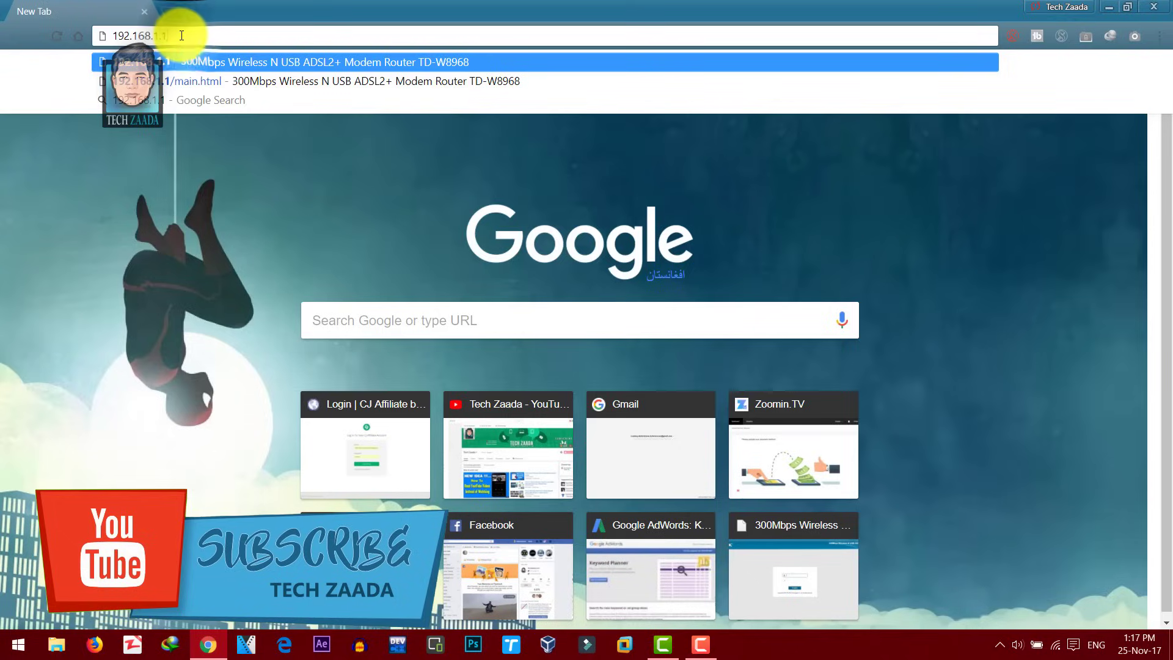
key("Return")
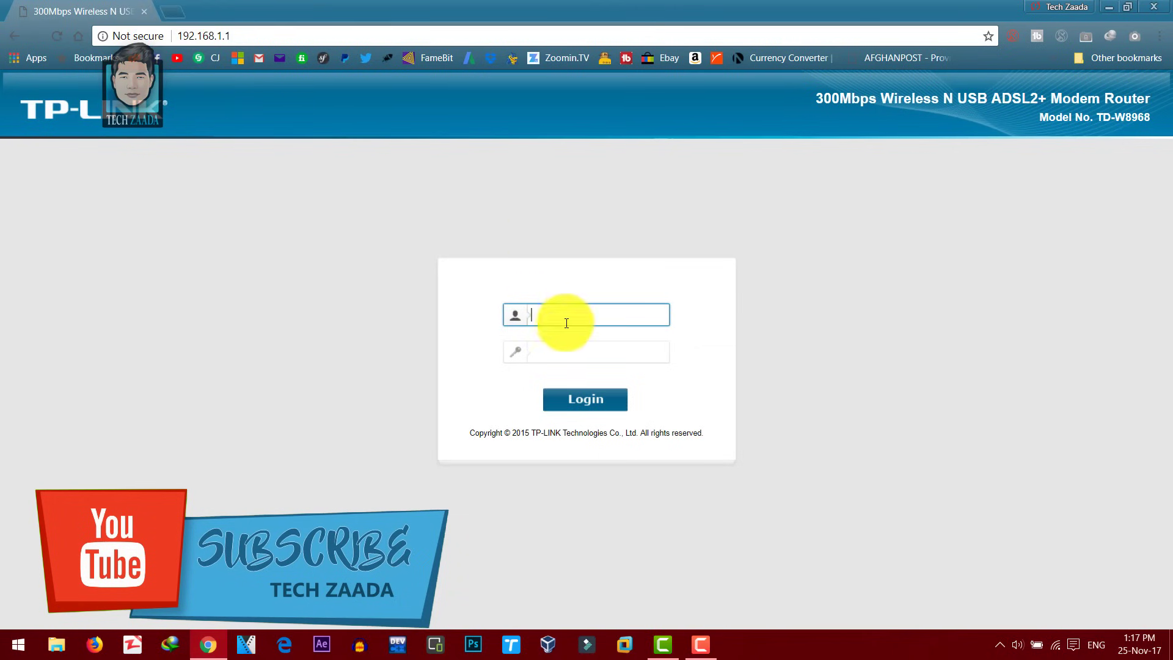
Step: Sign in to the TD-W8968 admin with the router's username and password
left_click(551, 320)
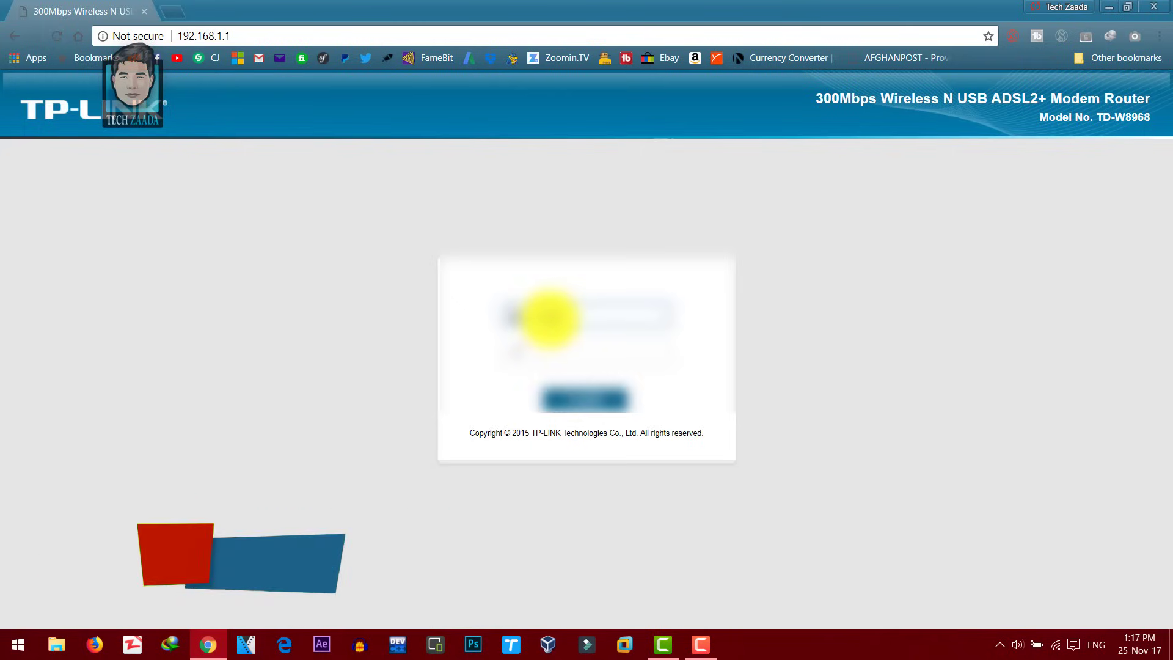
key("Tab")
type("admin")
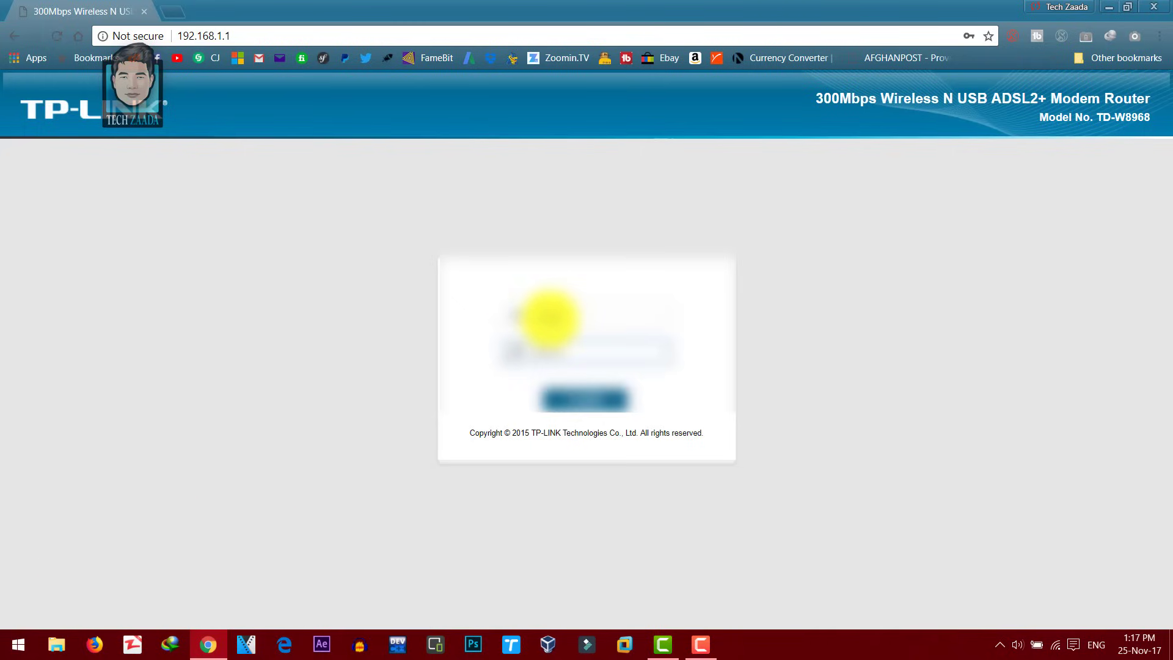
key("Return")
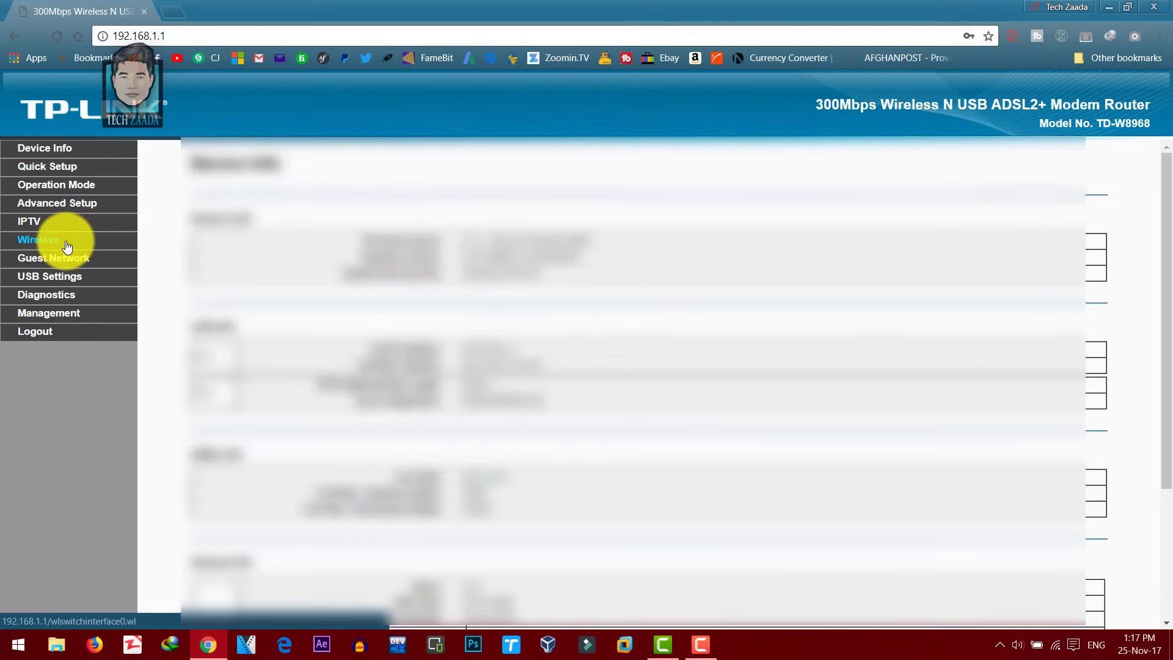
Step: On the Wireless Basic page, erase the SSID1 name 'YouTube'
left_click(65, 245)
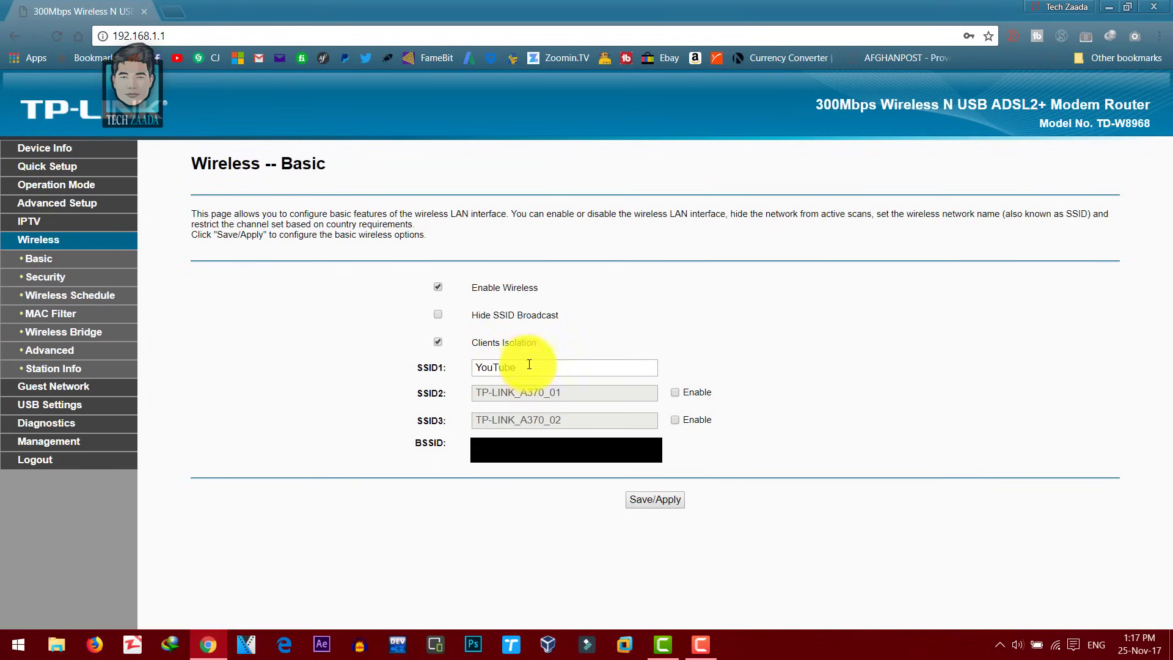
left_click_drag(528, 368, 479, 368)
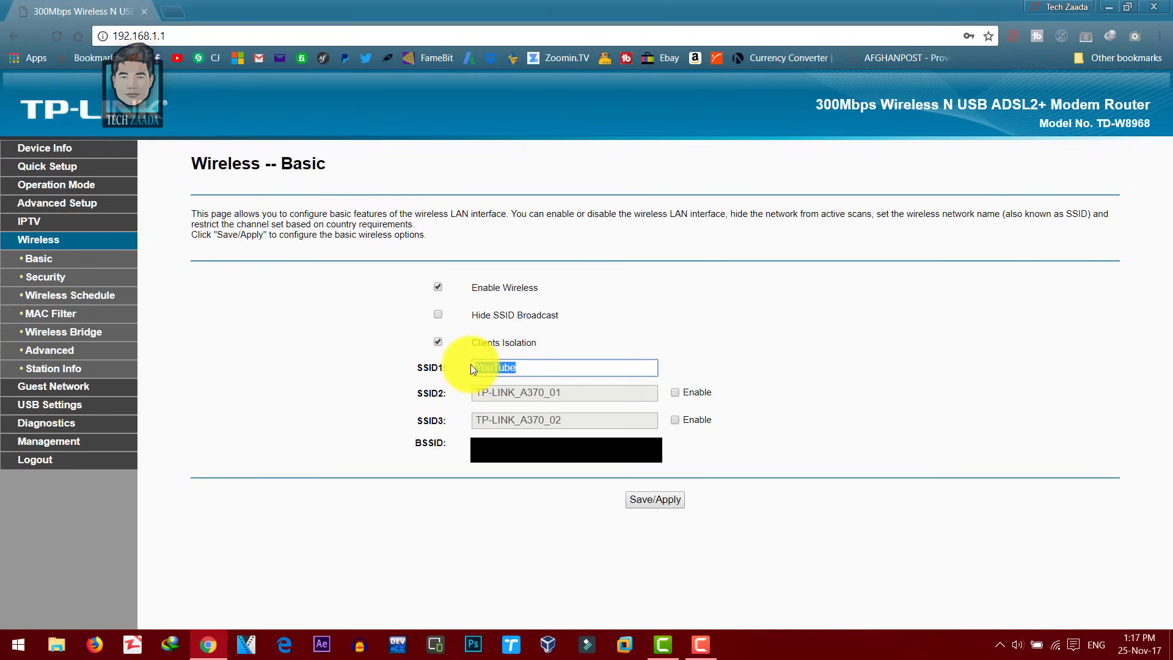
key("BackSpace")
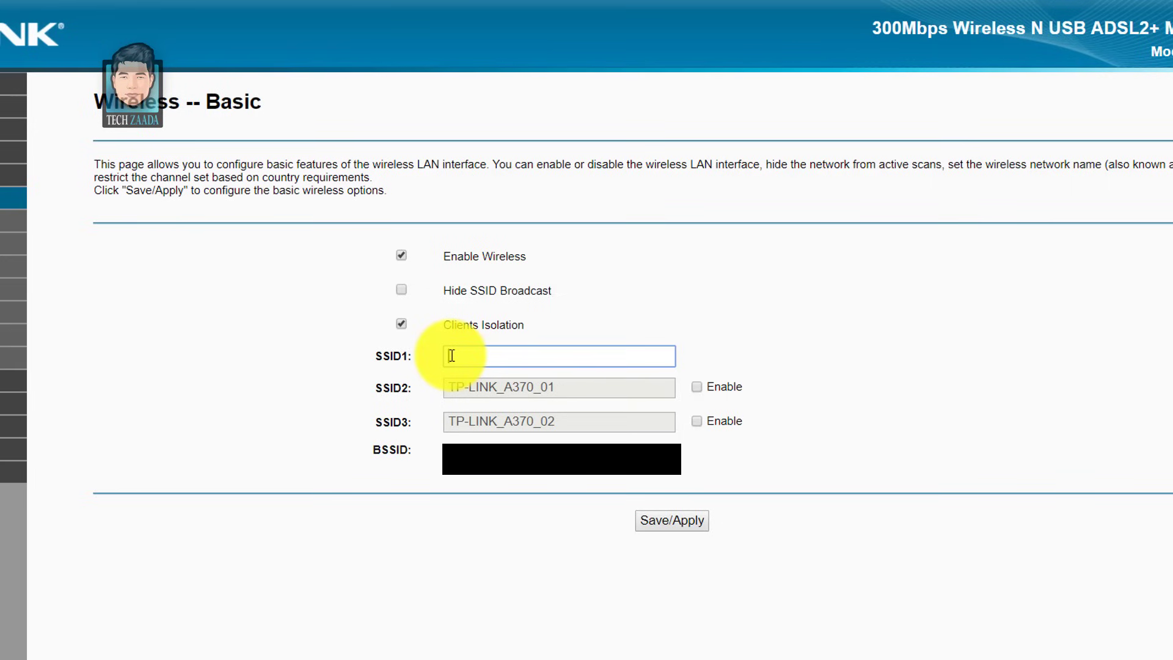
Step: Name SSID1 'Rex', tick Hide SSID Broadcast, and save the wireless settings
type("Rex")
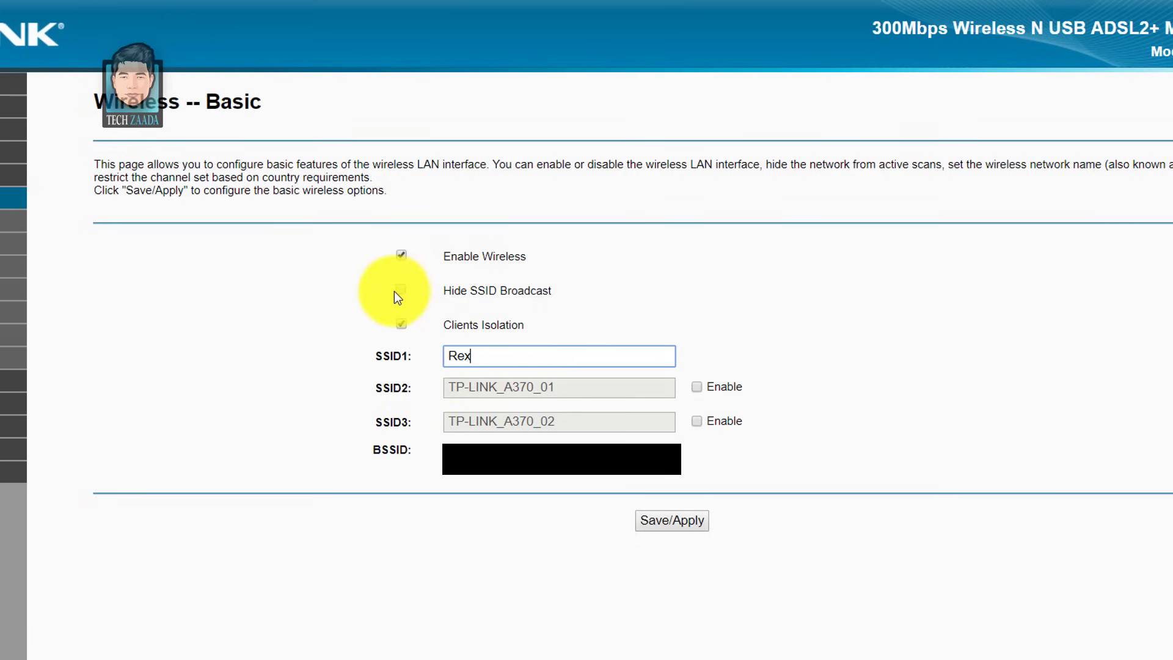
left_click_drag(441, 293, 563, 296)
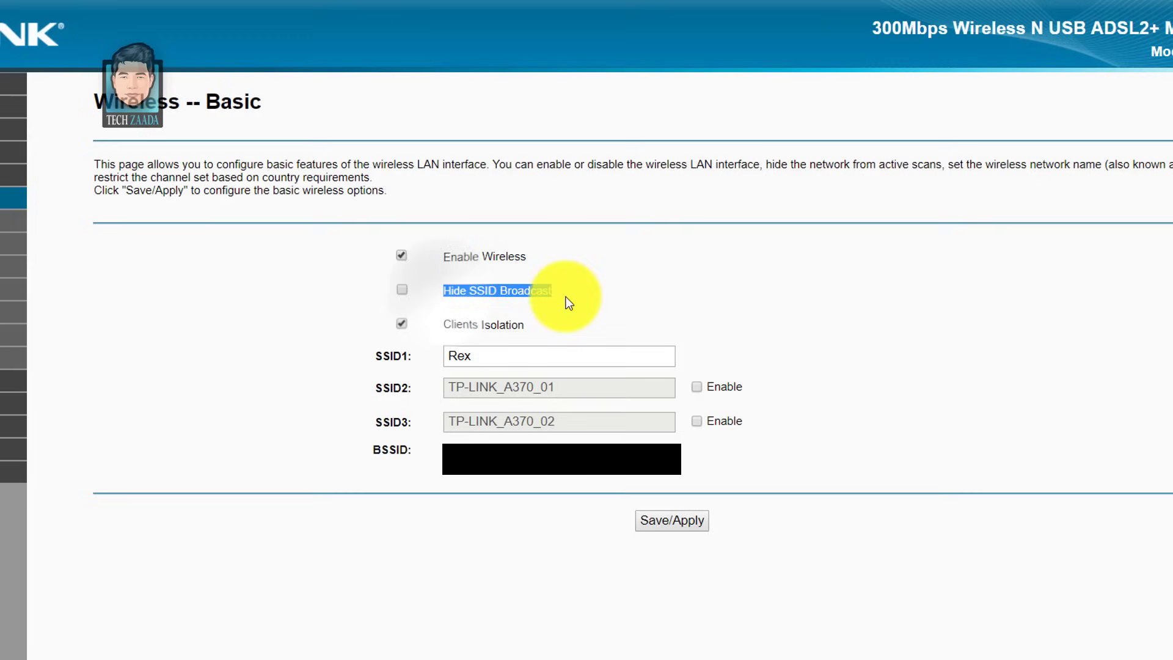
left_click(536, 287)
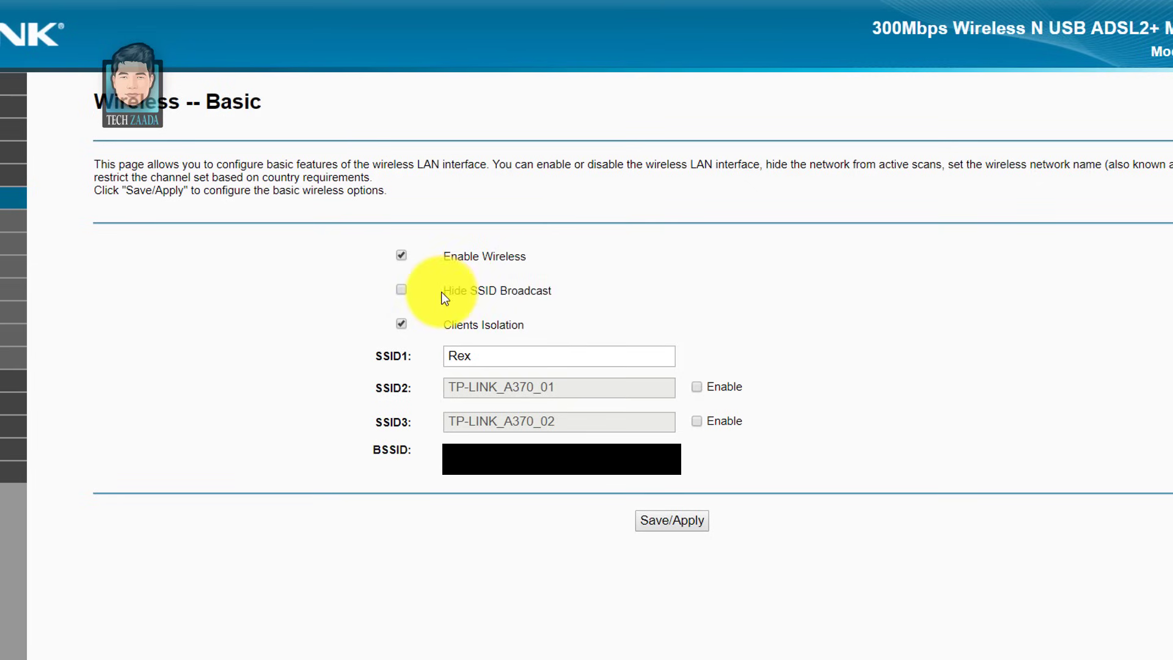
left_click_drag(443, 291, 555, 296)
left_click(537, 294)
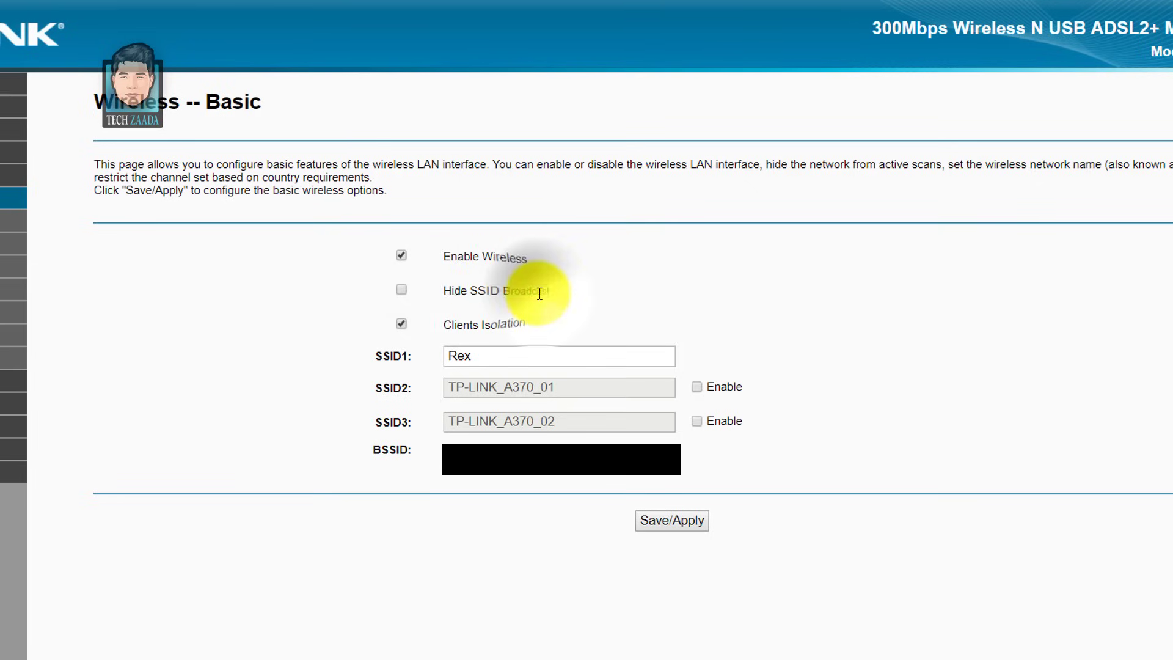
left_click_drag(445, 291, 559, 292)
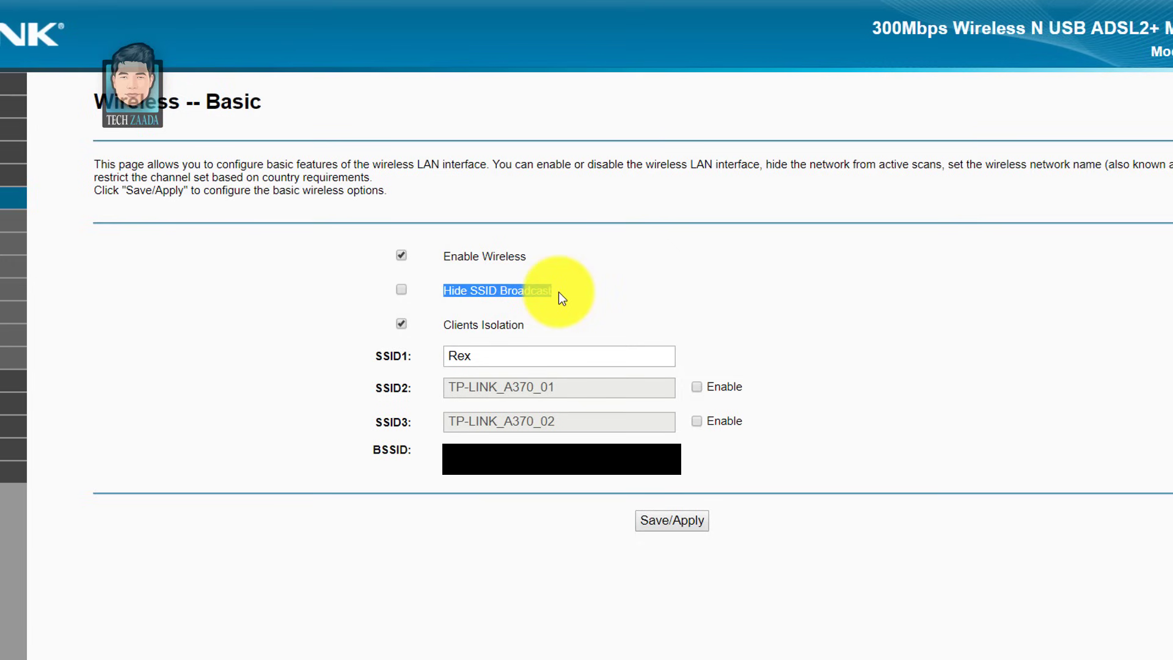
left_click(488, 289)
left_click(405, 292)
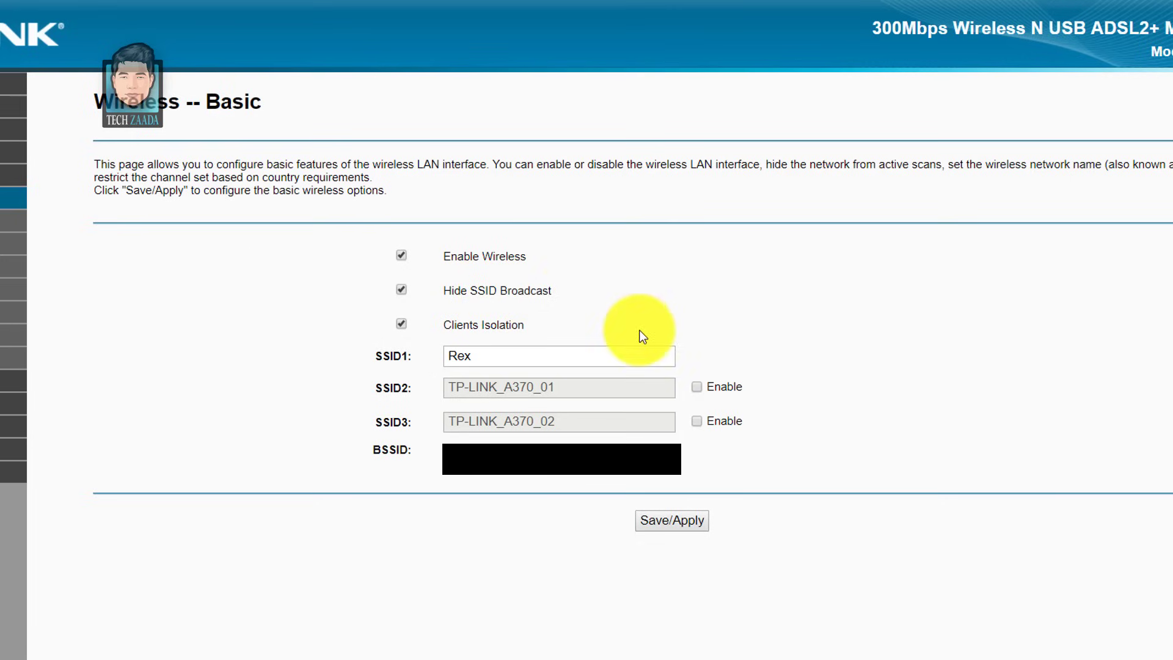
left_click(669, 519)
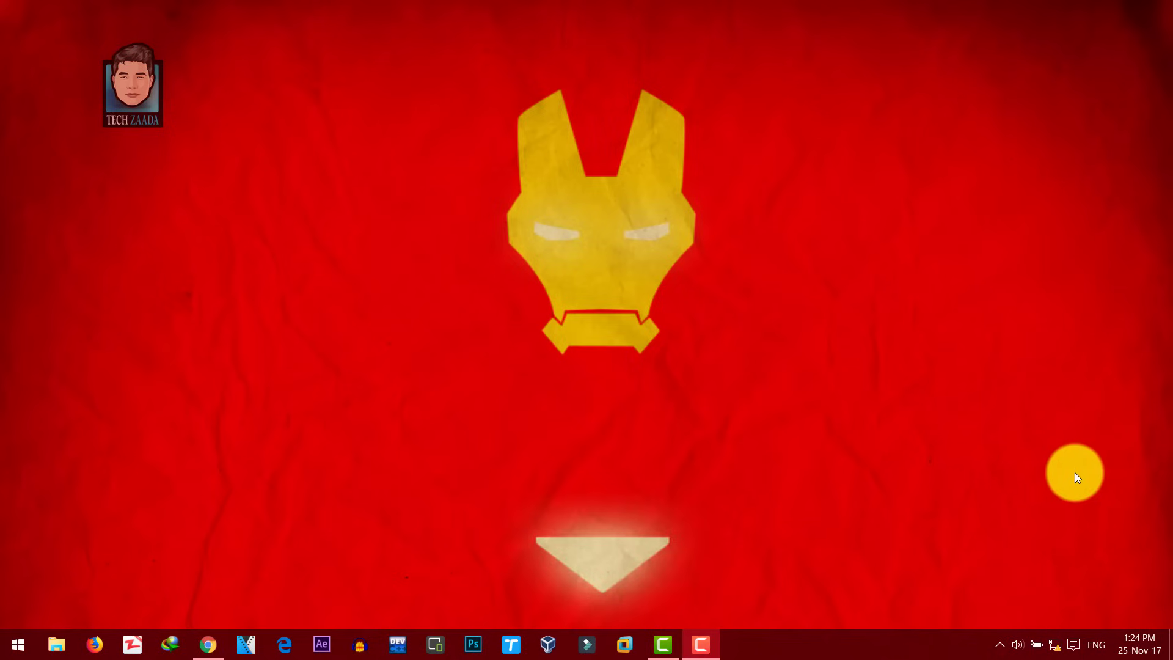
left_click(1057, 643)
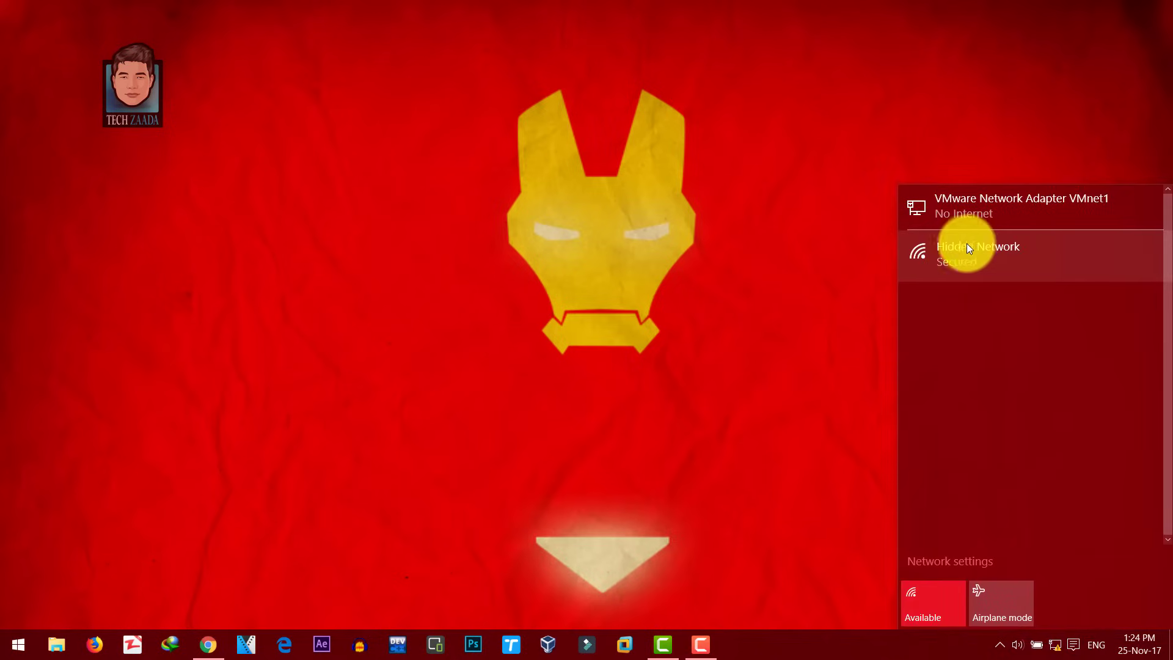
left_click(961, 248)
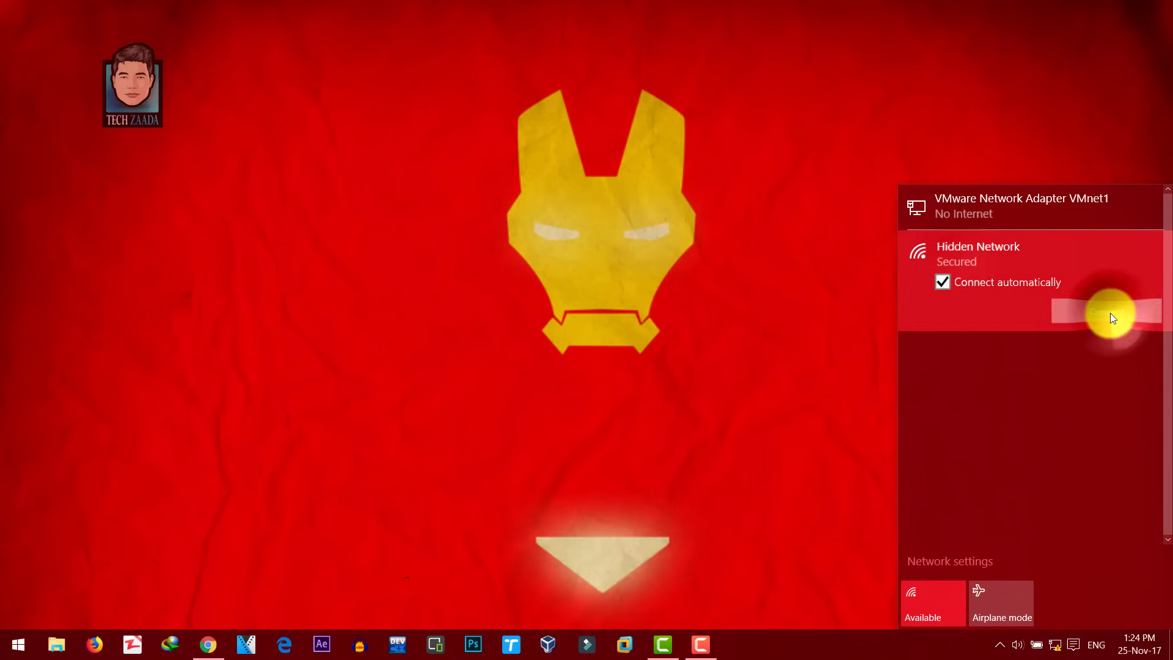
left_click(1110, 312)
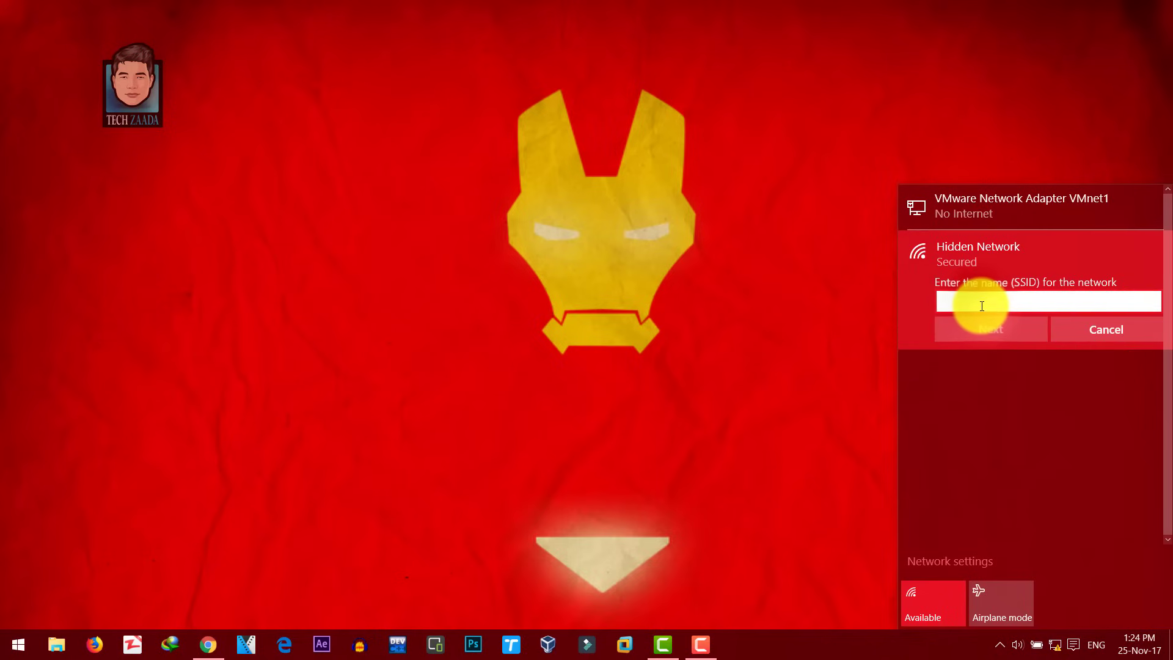
type("Rex")
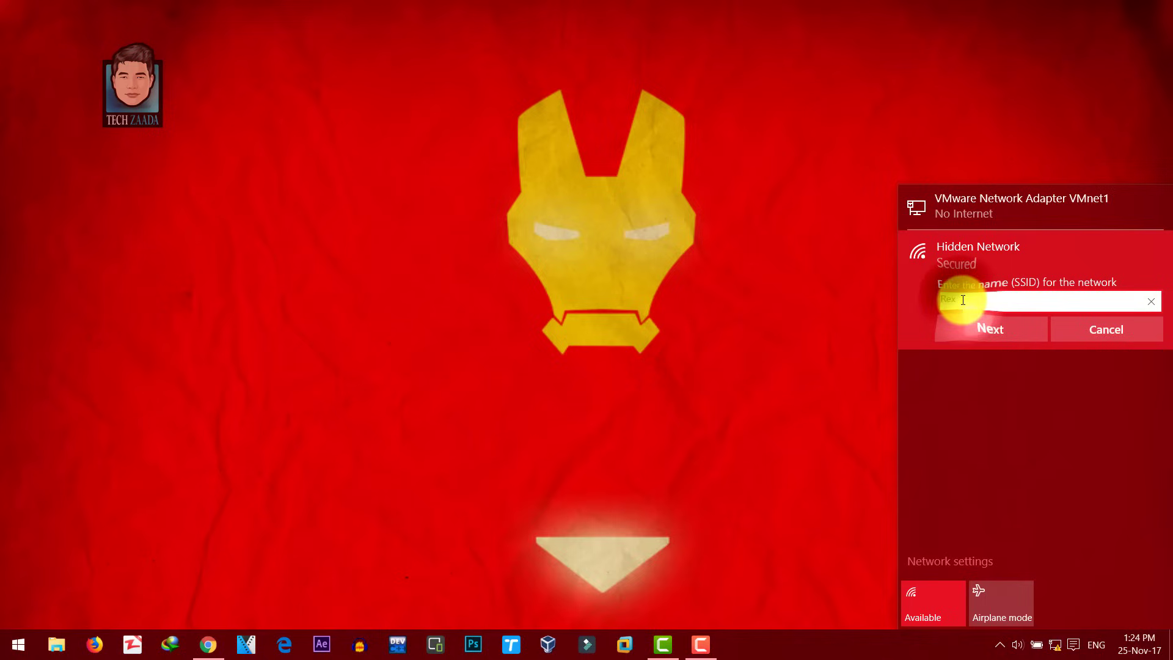
double_click(936, 299)
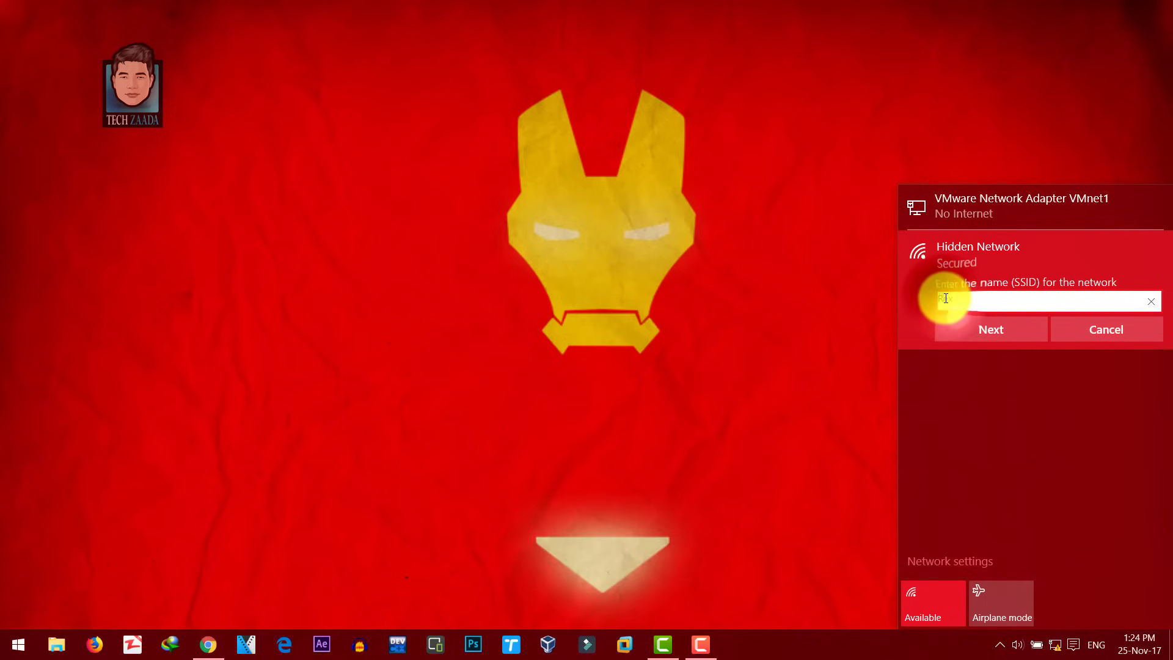
left_click(983, 333)
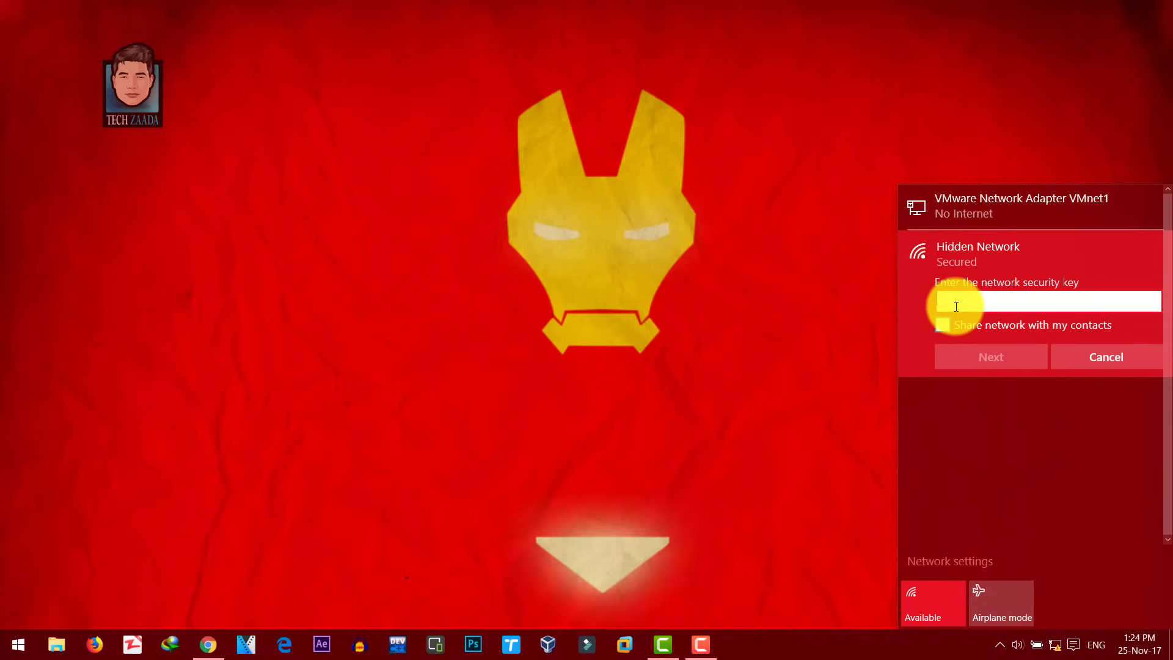
left_click(1100, 353)
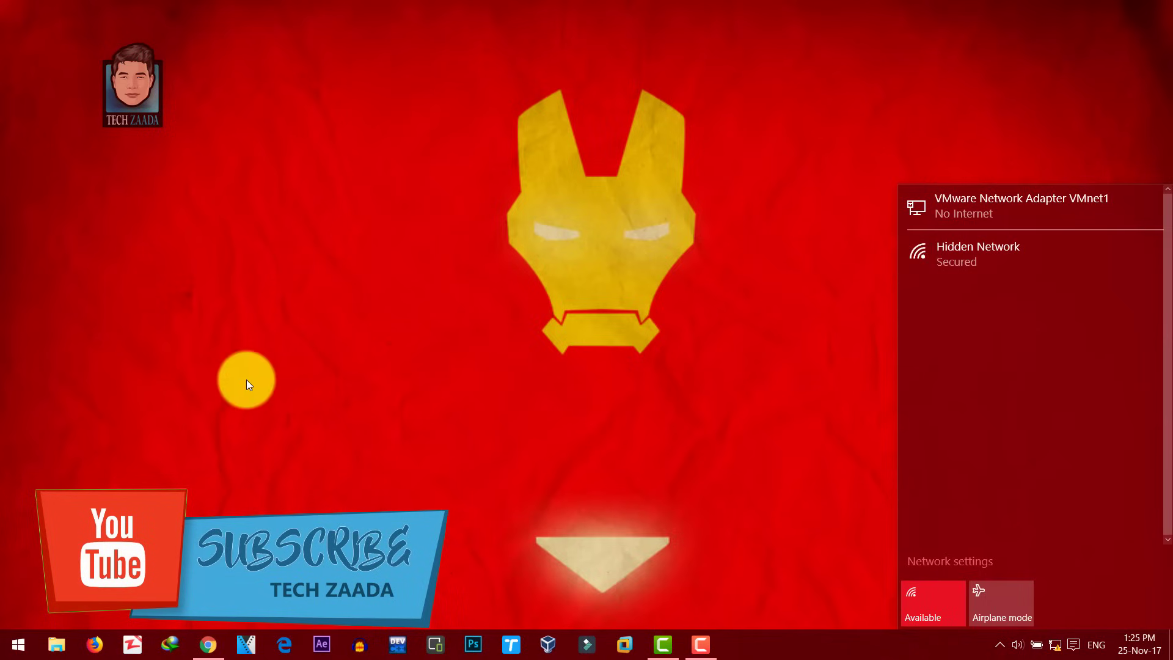
right_click(232, 386)
Step: From Network and Sharing Center, set up a new connection, choosing Manually connect to a wireless network
left_click(275, 429)
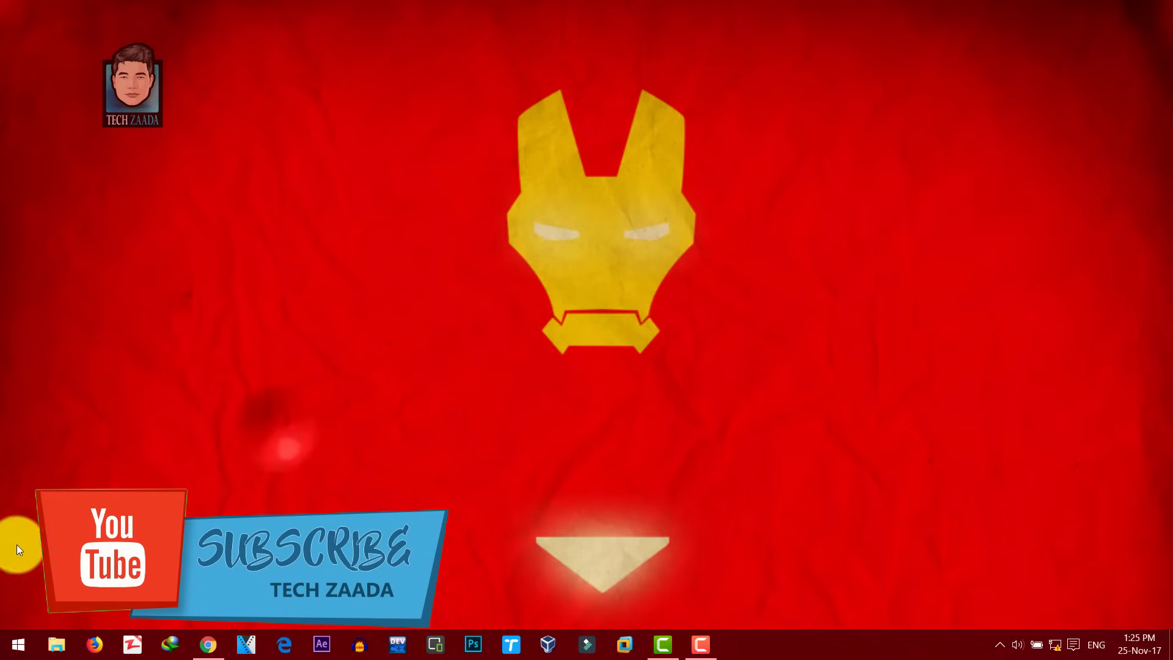
right_click(15, 645)
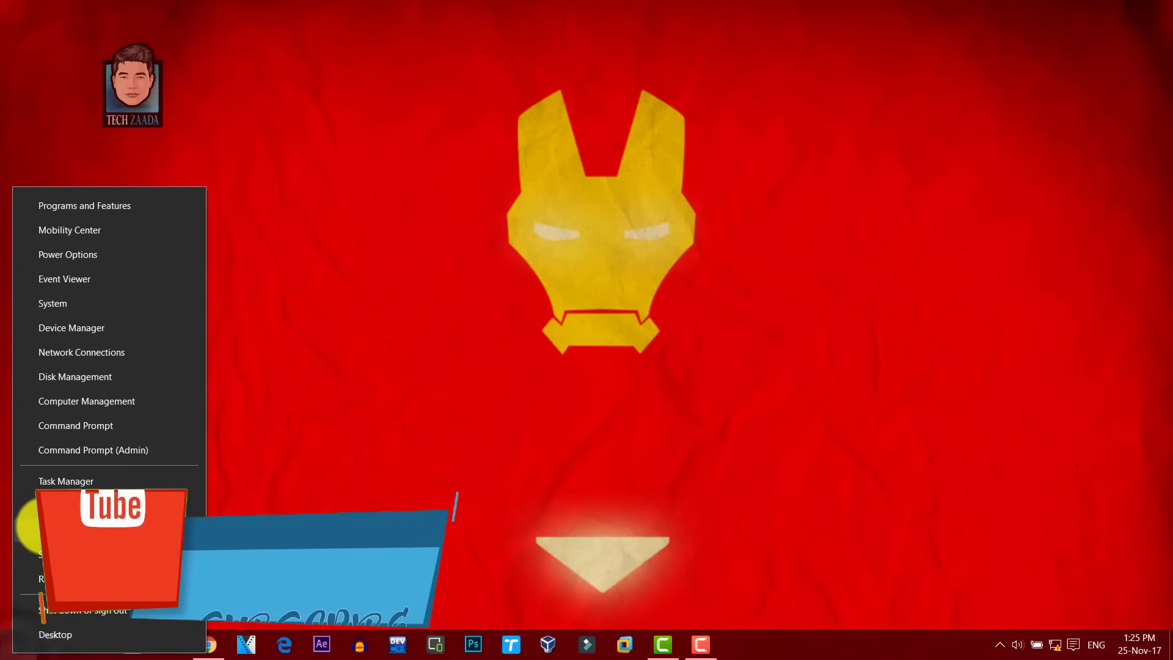
left_click(69, 507)
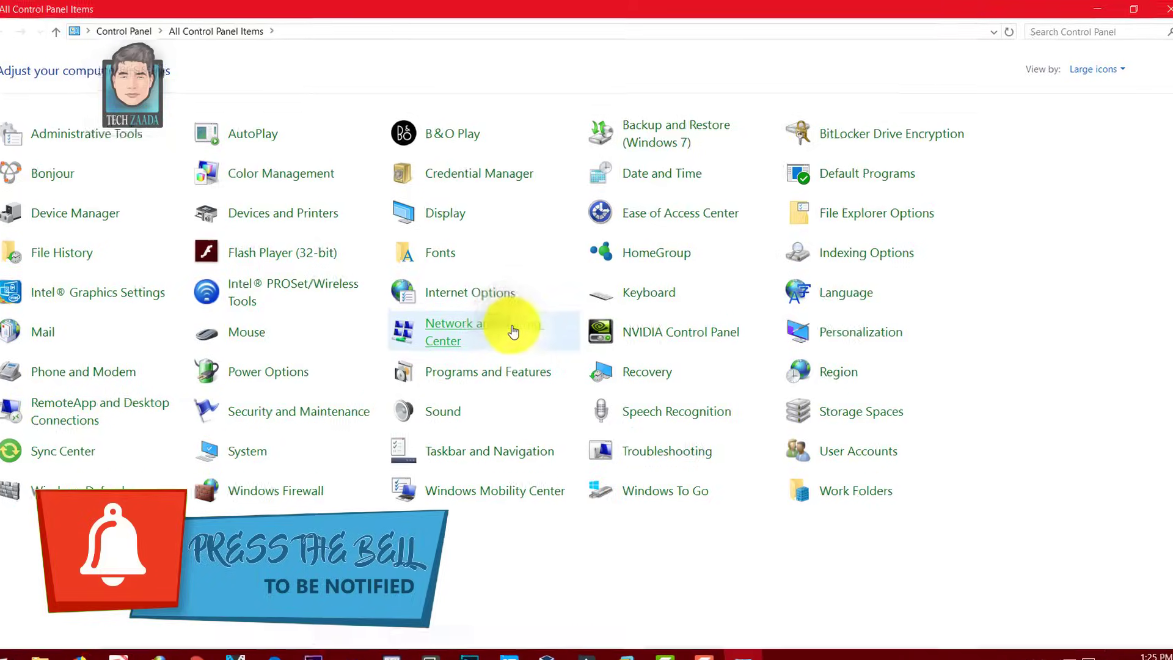
left_click(513, 333)
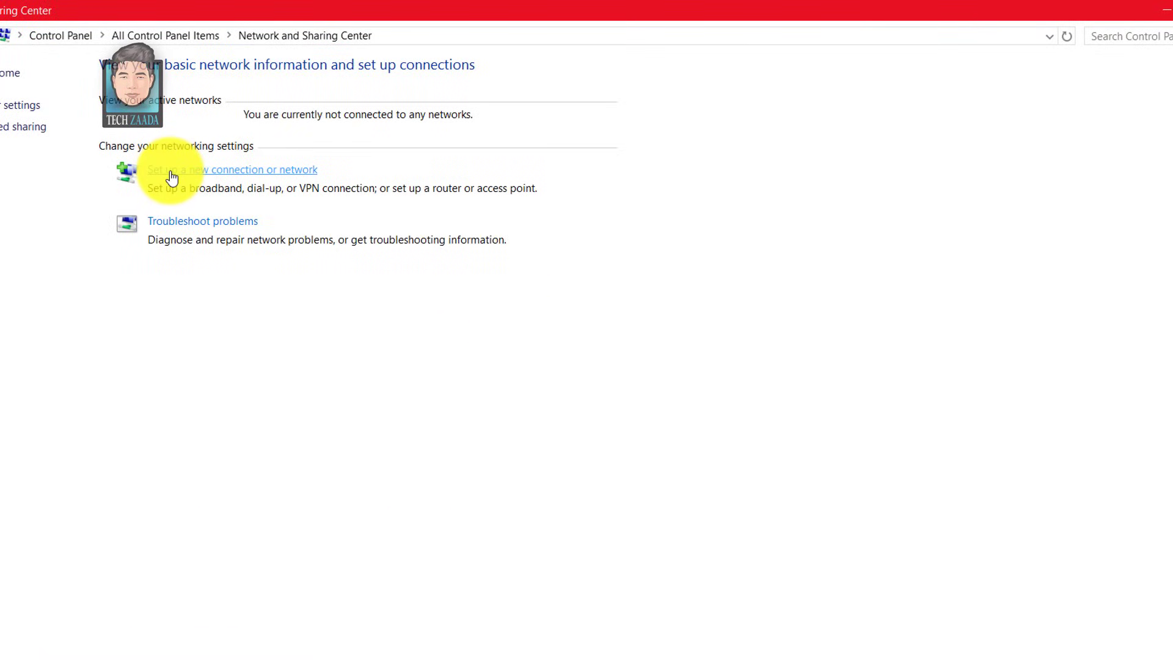
left_click(237, 179)
left_click_drag(549, 178, 541, 147)
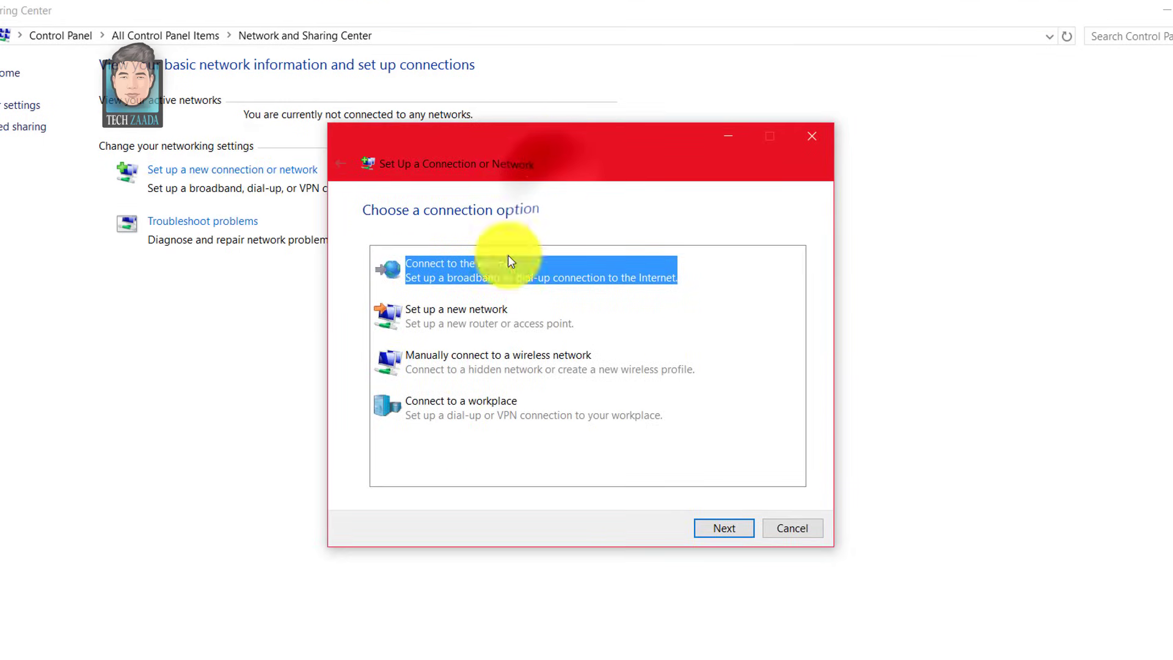
left_click(471, 367)
Step: Submit a network profile named Rex with WPA2-Personal security and its security key
left_click(721, 529)
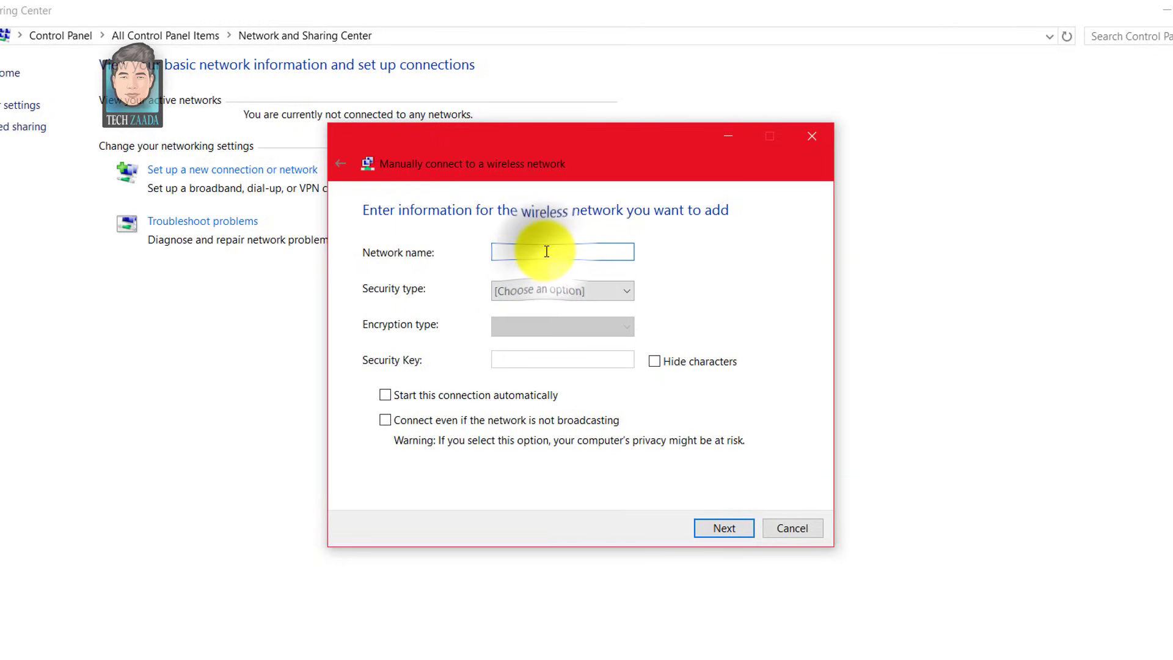
left_click(547, 252)
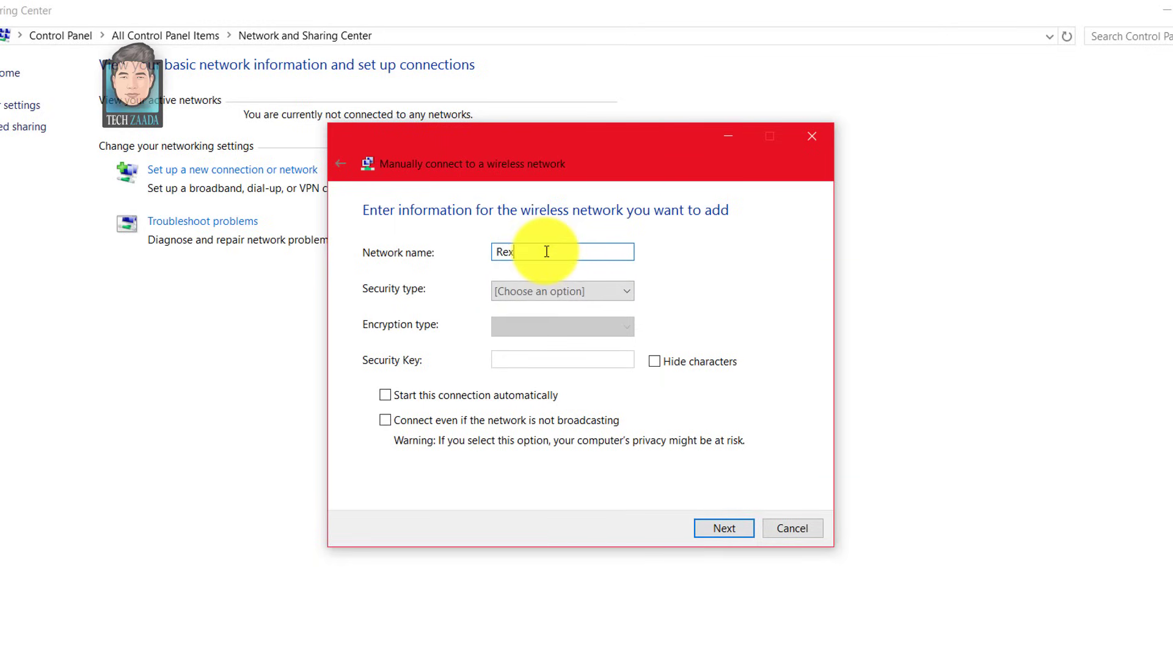
left_click(573, 290)
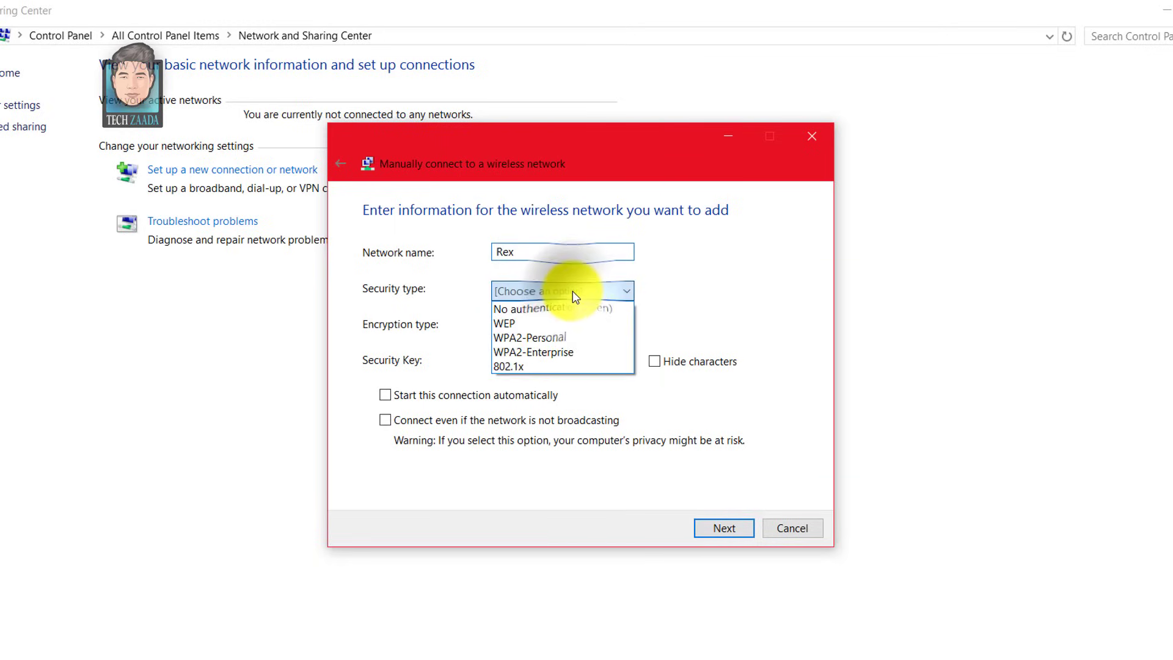
left_click(541, 341)
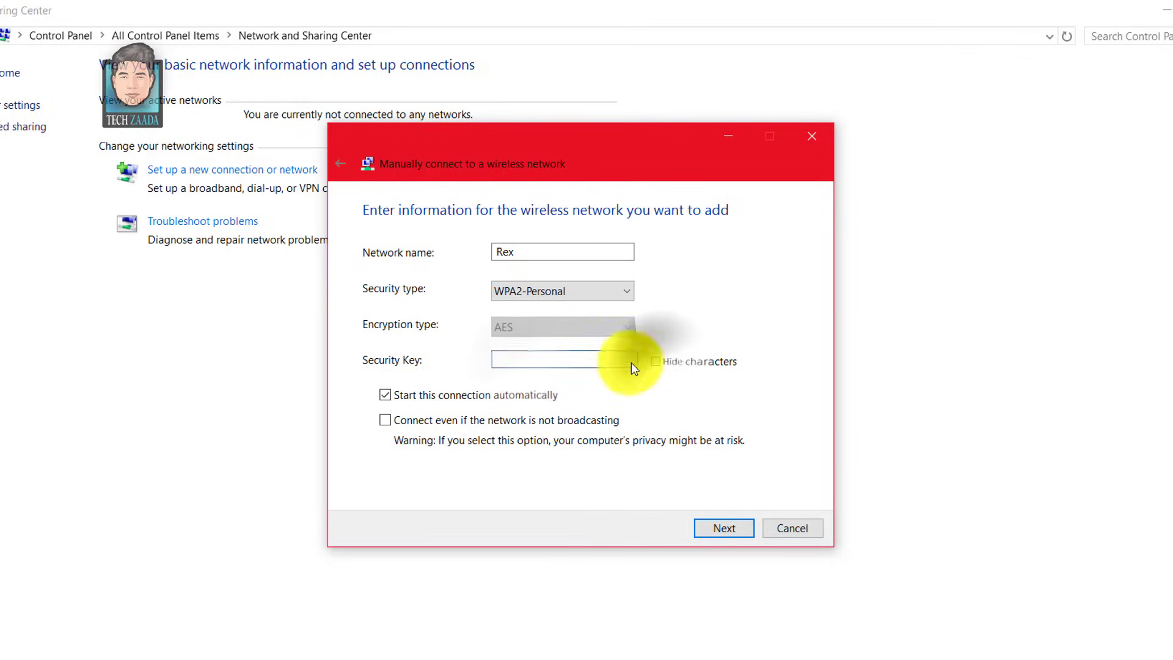
left_click(555, 360)
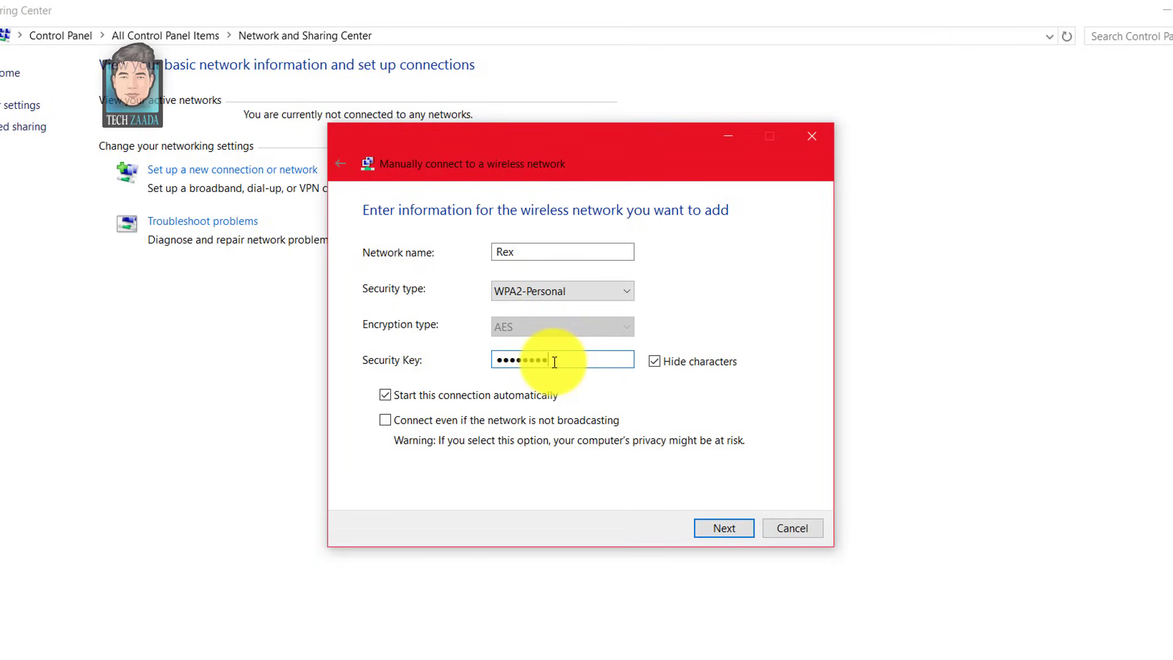
left_click(721, 527)
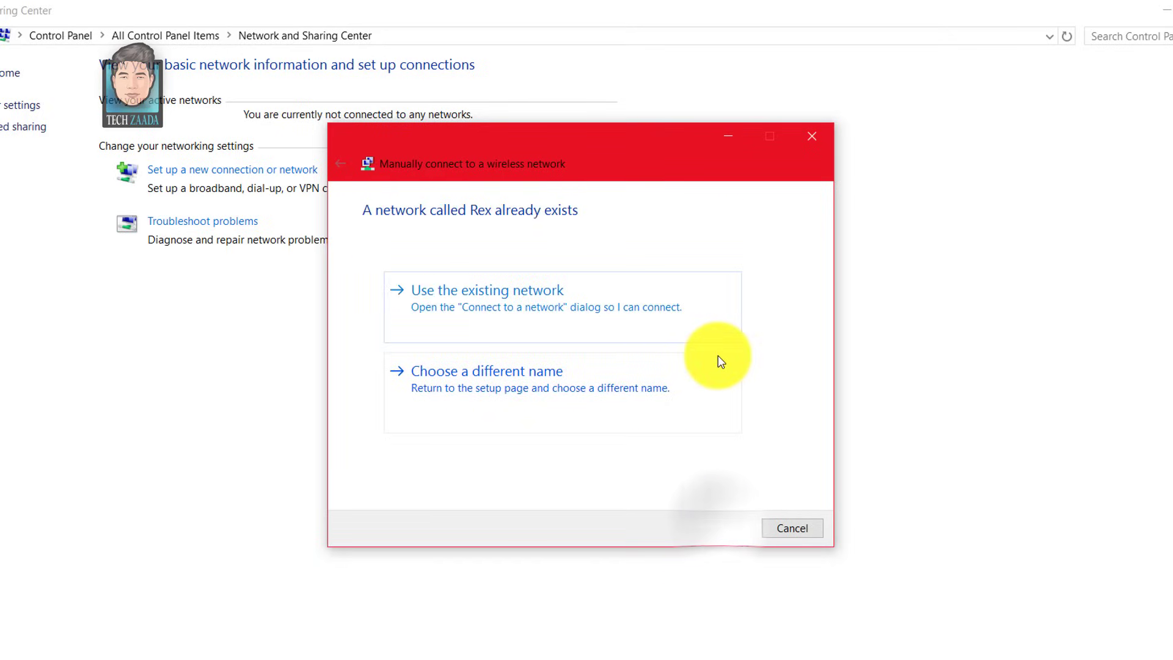
Step: Cancel the Windows wireless connection setup
left_click(802, 529)
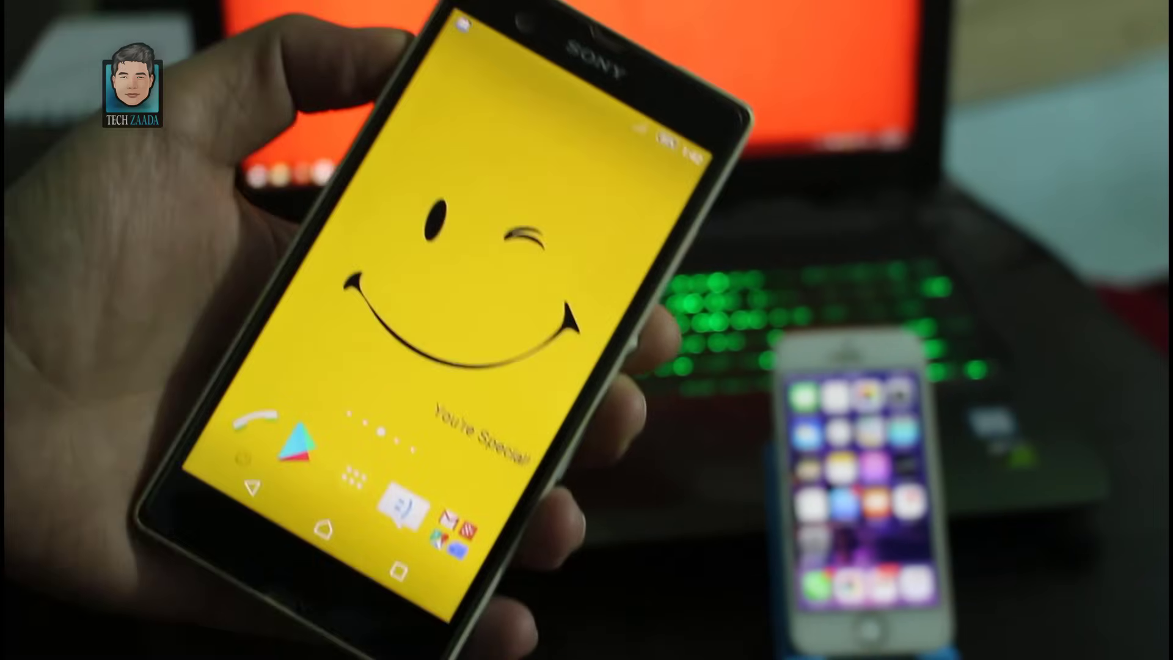